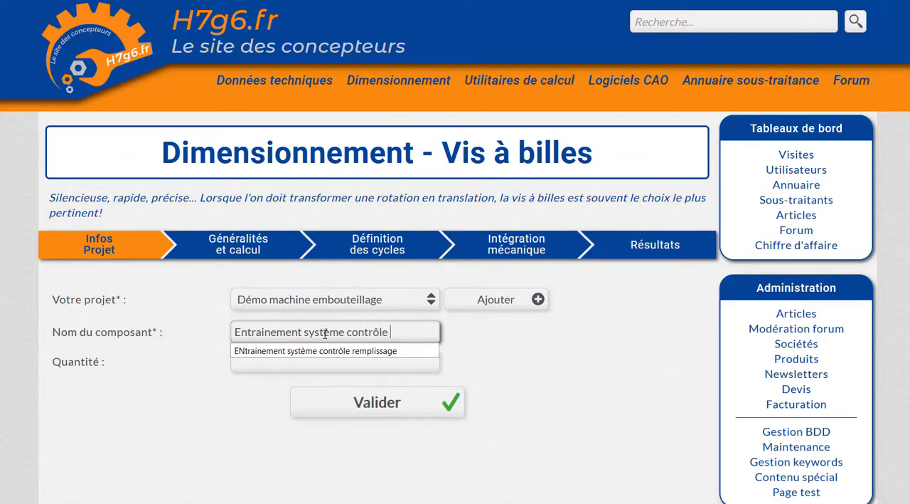
# Complete the component name as "Entrainement système contrôle remplissage", set the quantity to 1 and validate the project information.
pyautogui.write('remplissage')
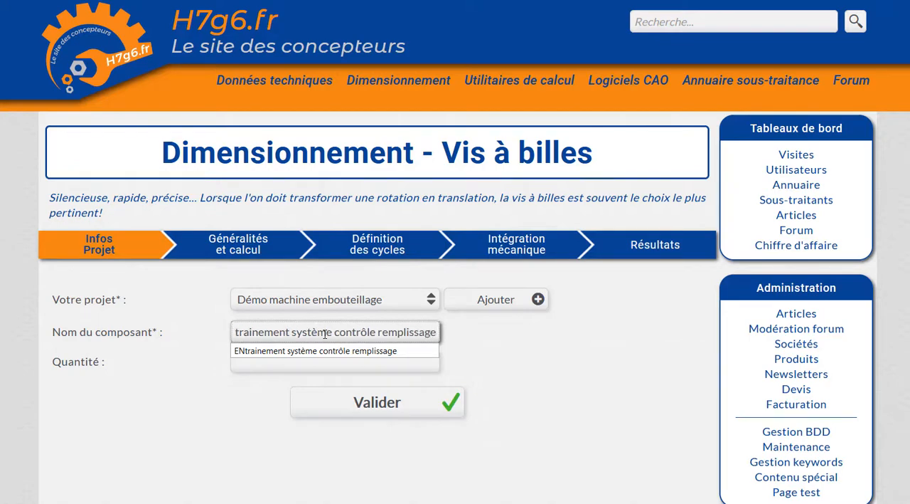
pyautogui.click(315, 365)
pyautogui.write('1')
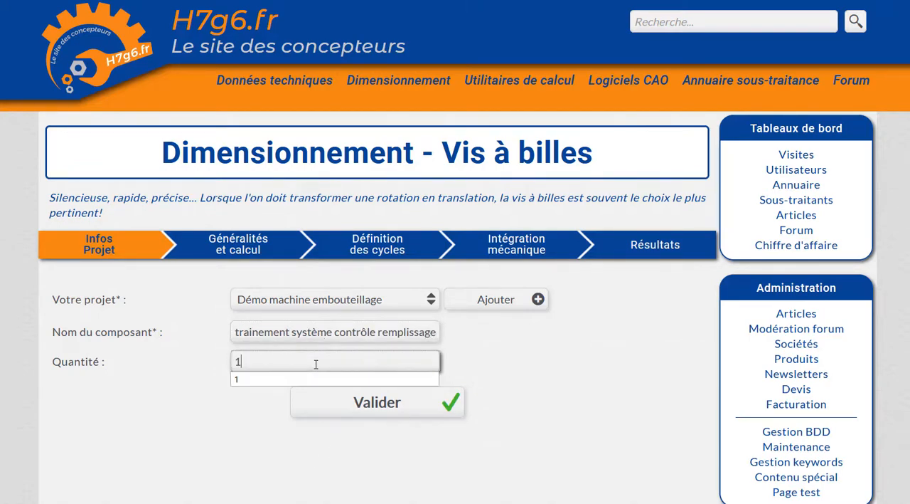
pyautogui.click(349, 404)
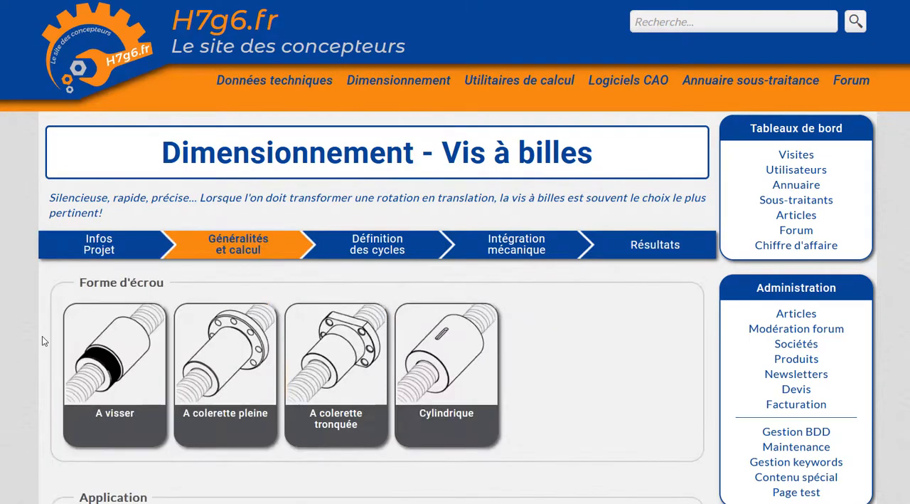
# Choose the "A colerette tronquée" nut shape and set the movement direction to Horizontal.
pyautogui.scroll(-1, 42, 335)
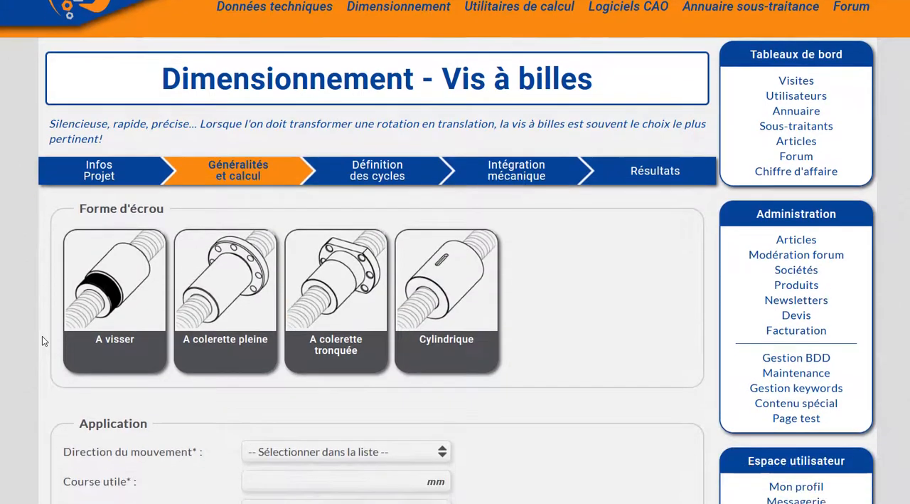
pyautogui.click(326, 288)
pyautogui.scroll(-2, 58, 254)
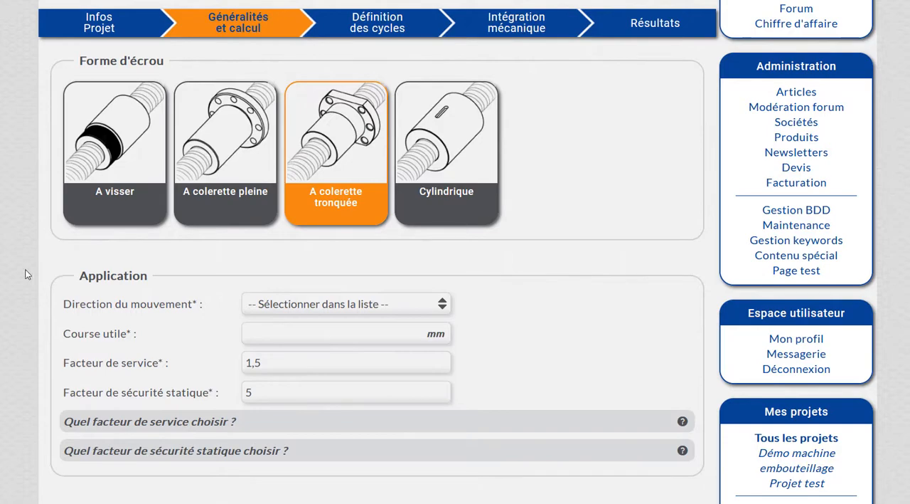
pyautogui.click(335, 310)
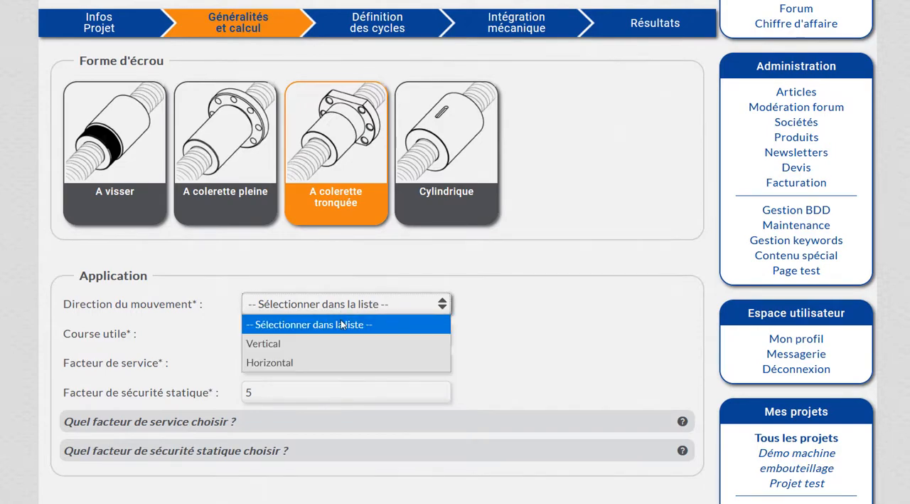
pyautogui.click(329, 363)
# Consult the project notes for the filling control system's movement and stroke requirements, then hide them.
pyautogui.click(332, 335)
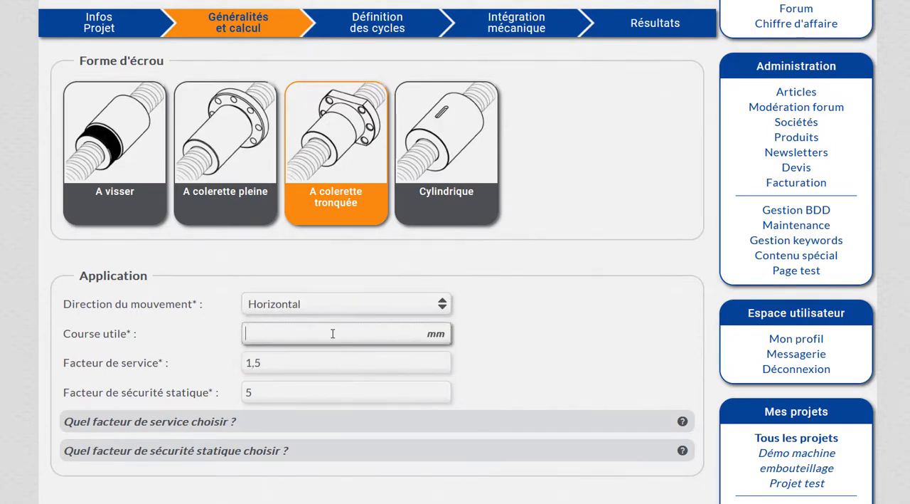
pyautogui.scroll(-5, 142, 281)
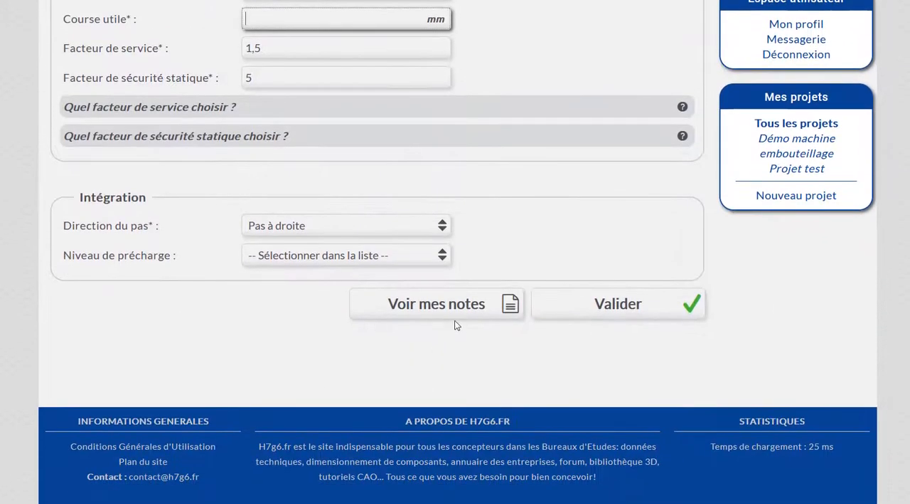
pyautogui.click(452, 305)
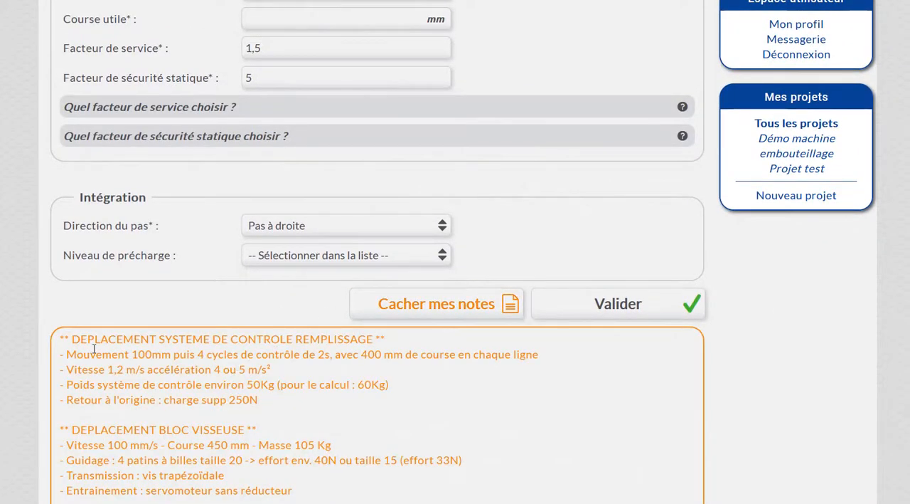
pyautogui.moveTo(71, 357); pyautogui.dragTo(496, 359)
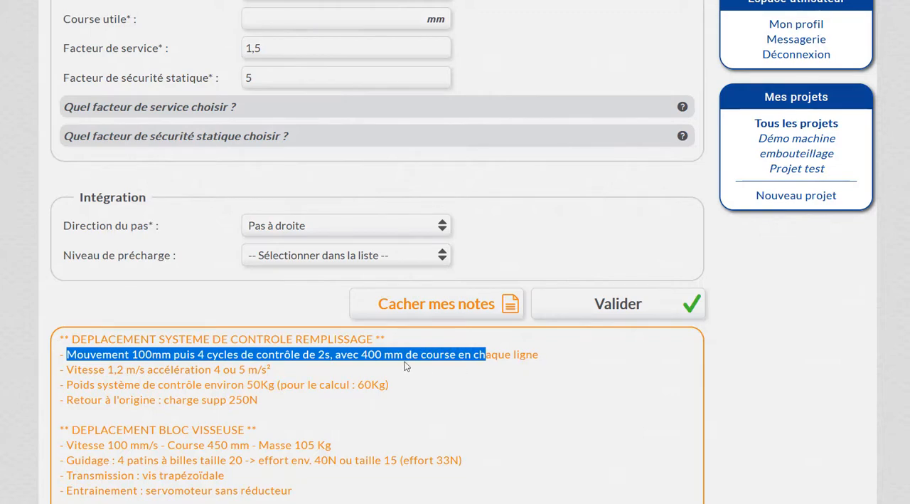
pyautogui.click(368, 354)
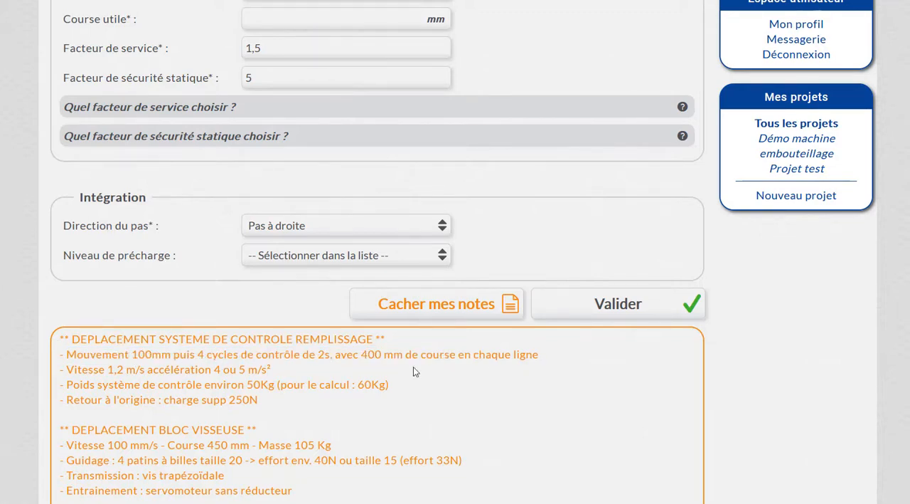
pyautogui.click(507, 305)
# Set the useful stroke to 1400 mm and the service factor to 1,6.
pyautogui.scroll(2, 292, 214)
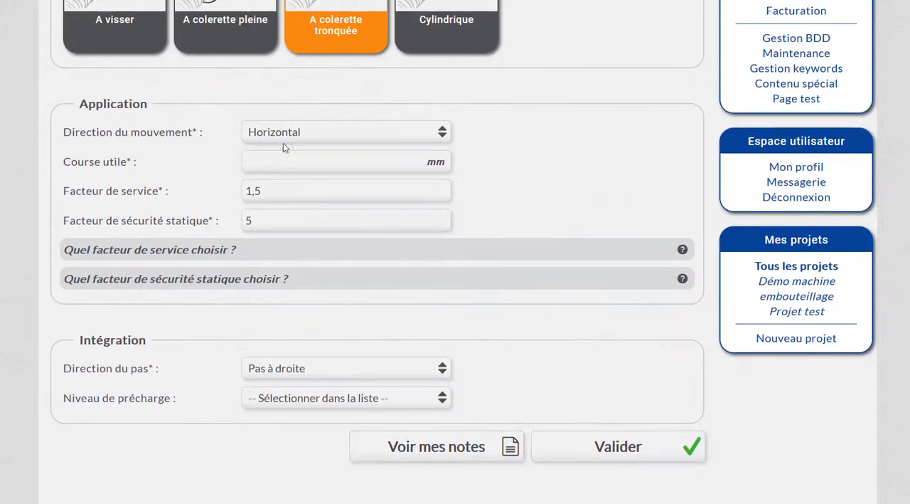
pyautogui.click(285, 170)
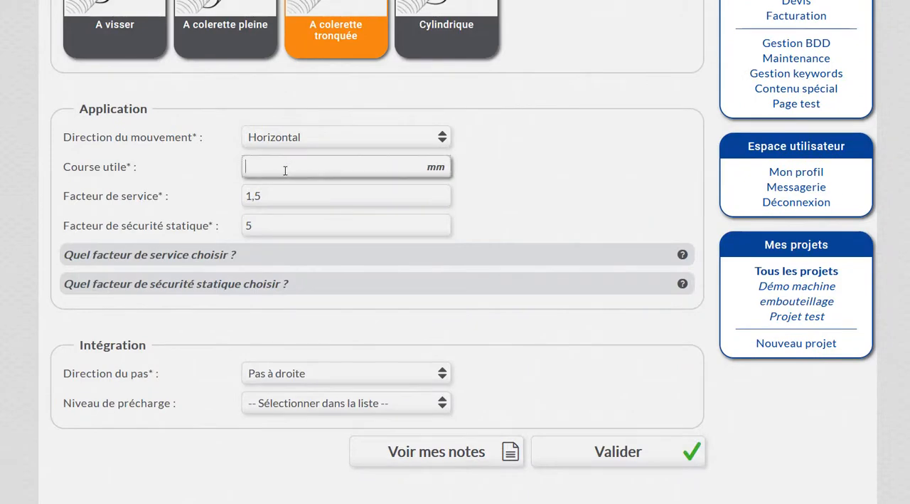
pyautogui.write('1400')
pyautogui.click(285, 192)
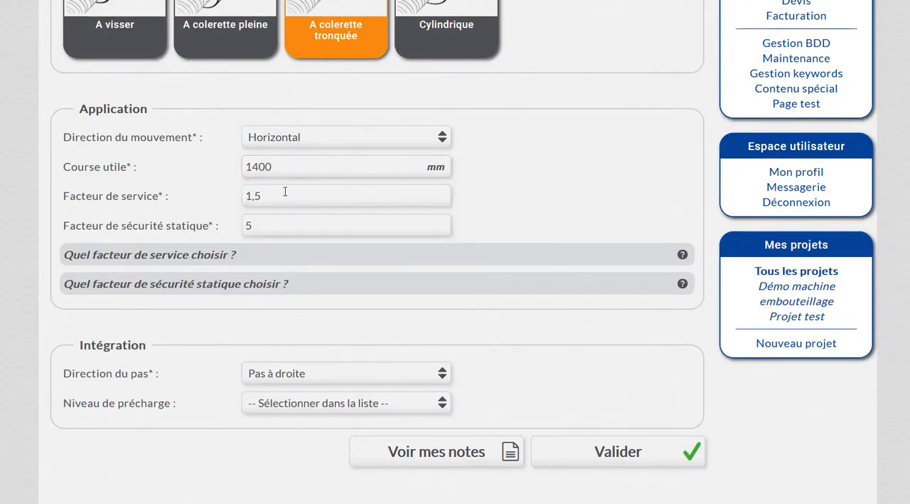
pyautogui.click(281, 199)
pyautogui.press('BackSpace')
pyautogui.write('6')
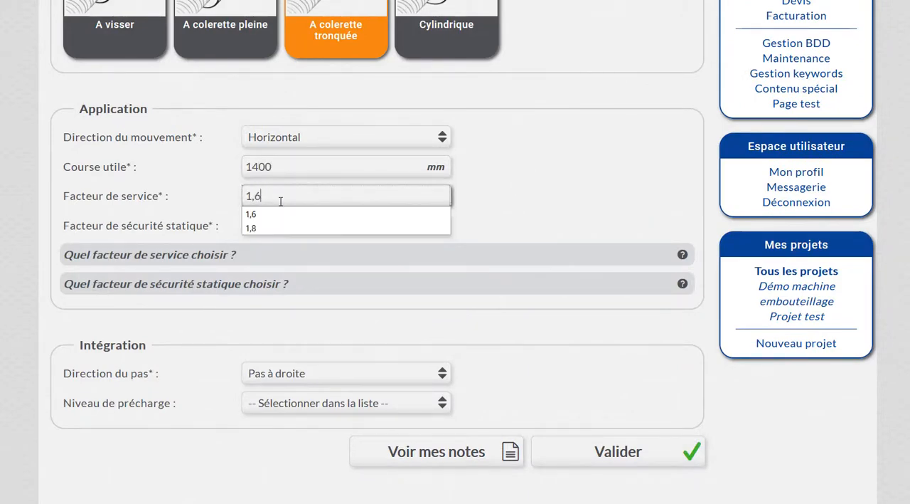
pyautogui.click(466, 206)
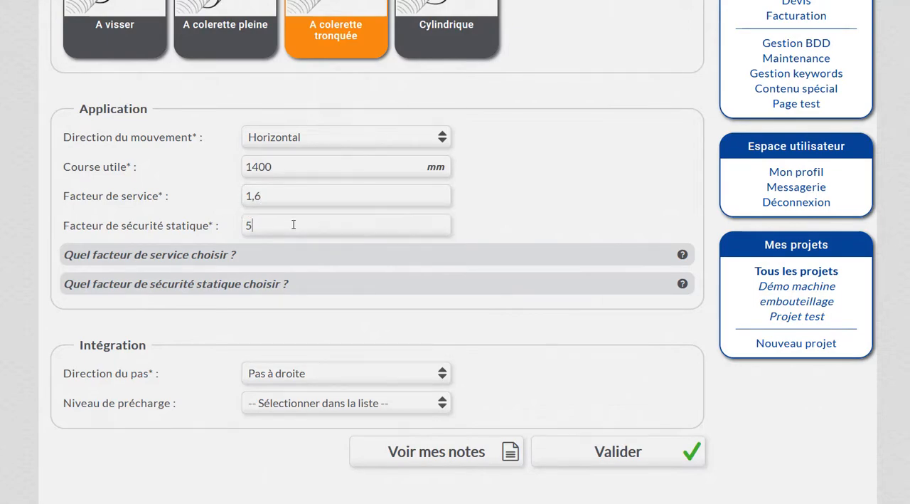
# Read the guidance on choosing the service factor and the static safety factor.
pyautogui.click(201, 259)
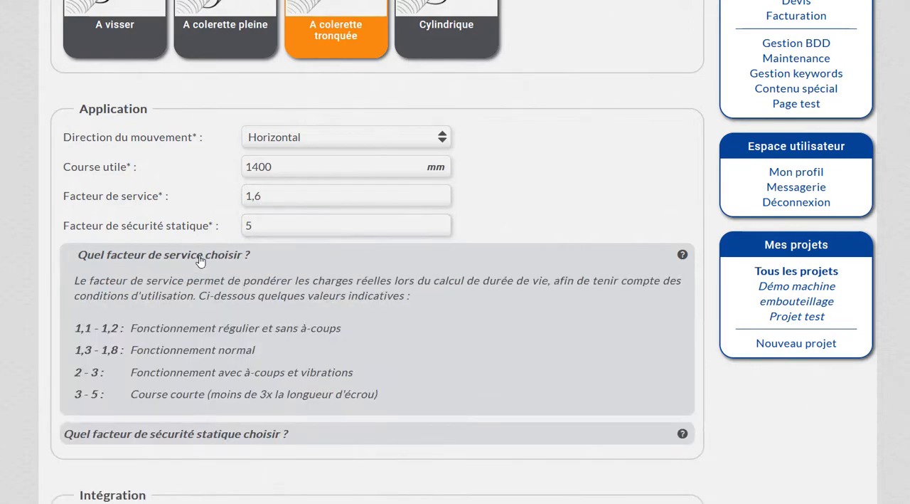
pyautogui.click(200, 258)
pyautogui.click(199, 287)
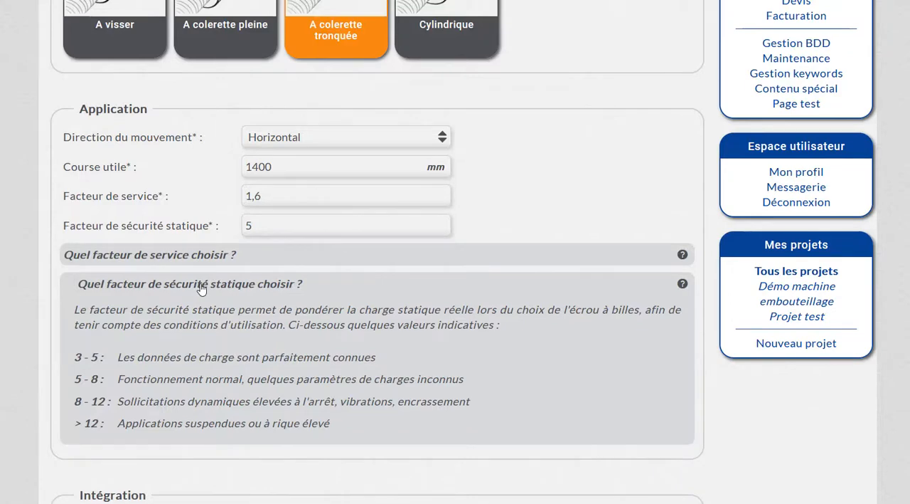
pyautogui.click(201, 286)
# Set the preload level to Moyenne and validate the general calculation data.
pyautogui.scroll(-2, 195, 221)
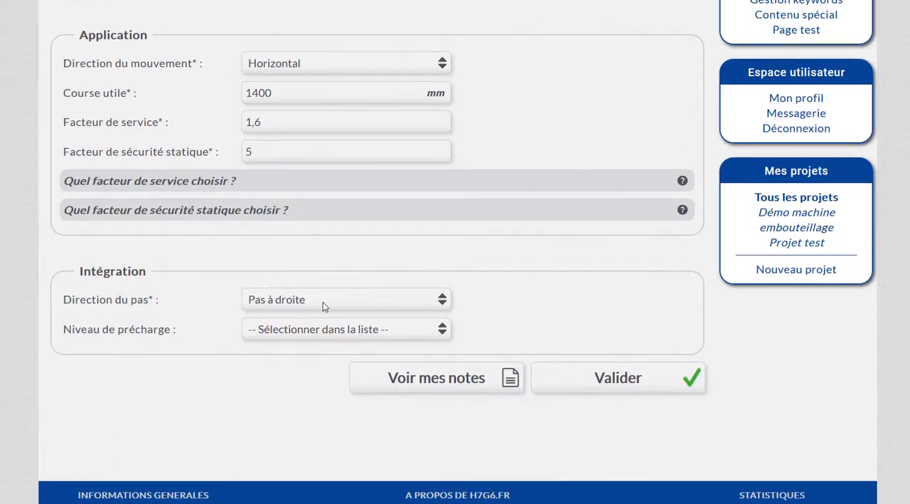
pyautogui.scroll(-2, 303, 371)
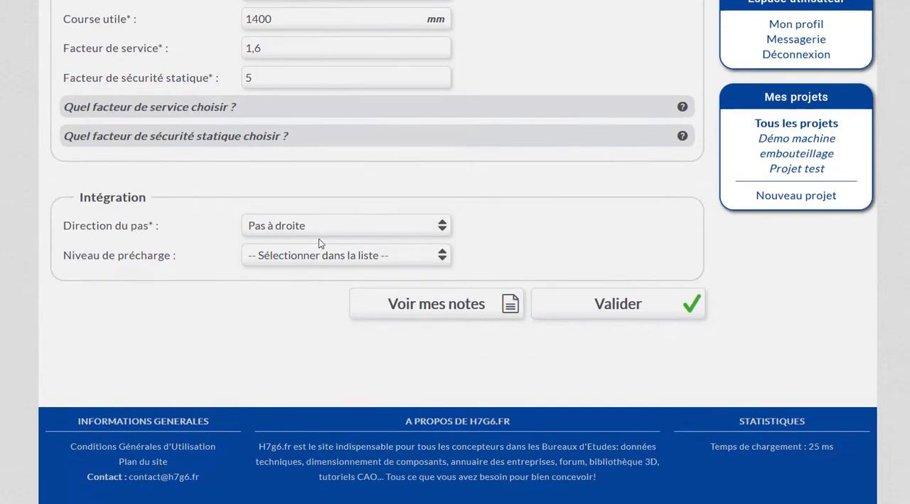
pyautogui.click(318, 256)
pyautogui.click(285, 332)
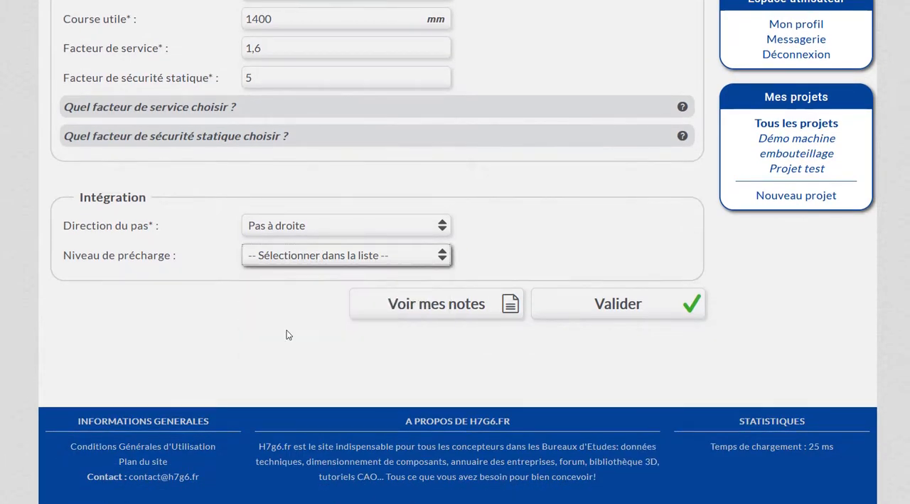
pyautogui.click(598, 311)
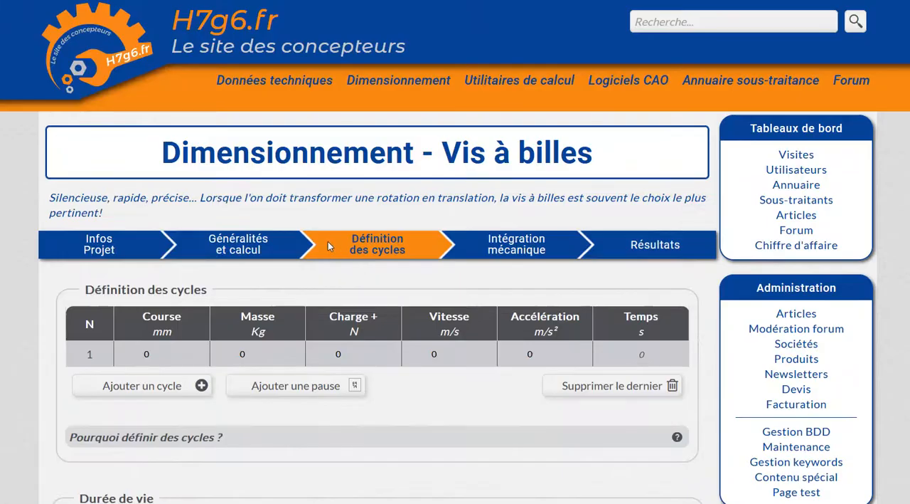
# Set the minimum service life to 30000 h with 95% reliability and validate the cycle definition.
pyautogui.scroll(-2, 329, 246)
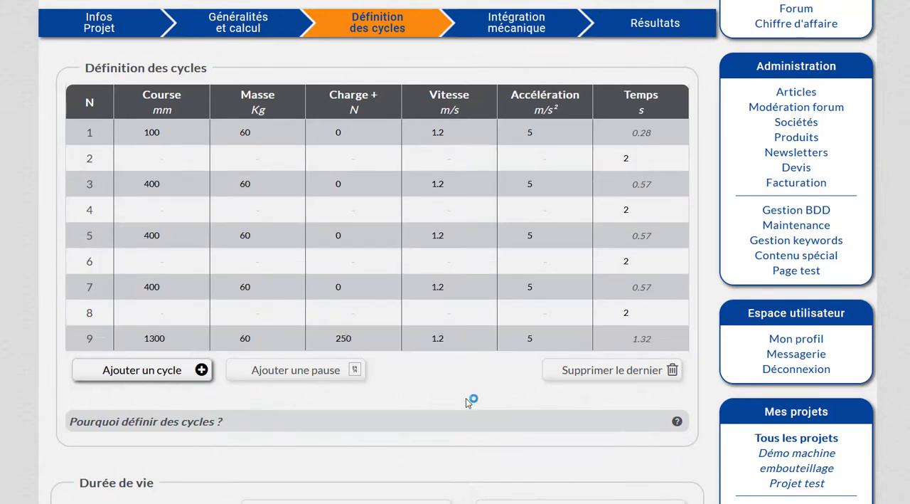
pyautogui.scroll(-3, 488, 392)
pyautogui.click(287, 294)
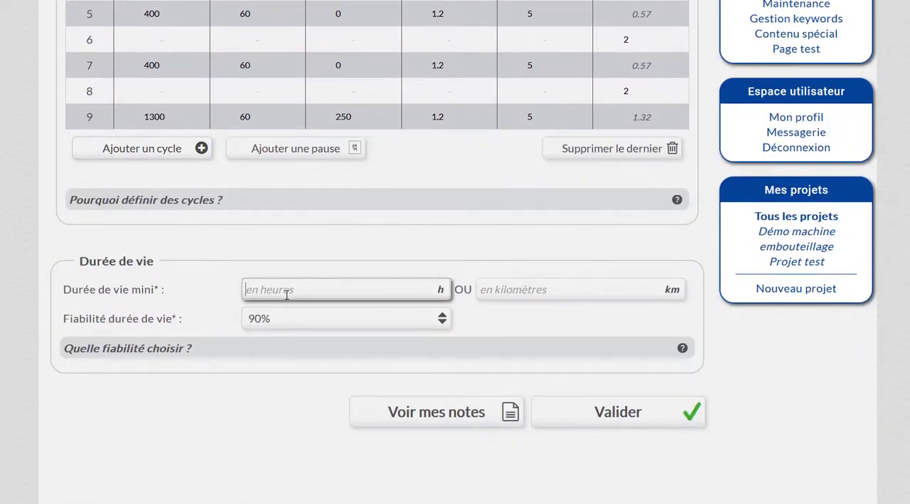
pyautogui.write('30')
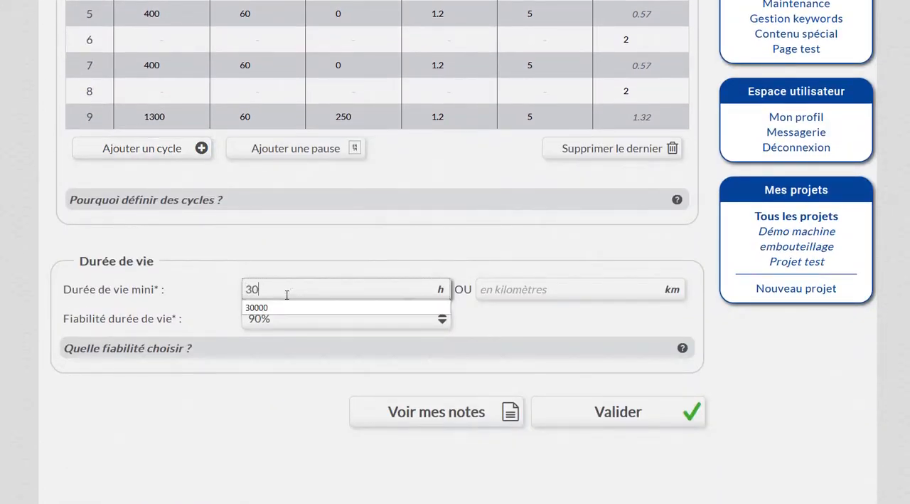
pyautogui.write('000')
pyautogui.click(260, 320)
pyautogui.click(260, 357)
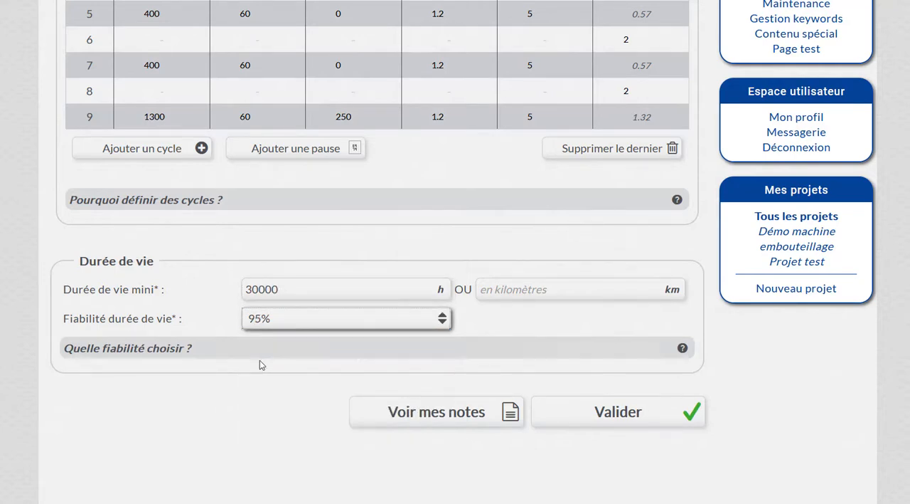
pyautogui.click(626, 419)
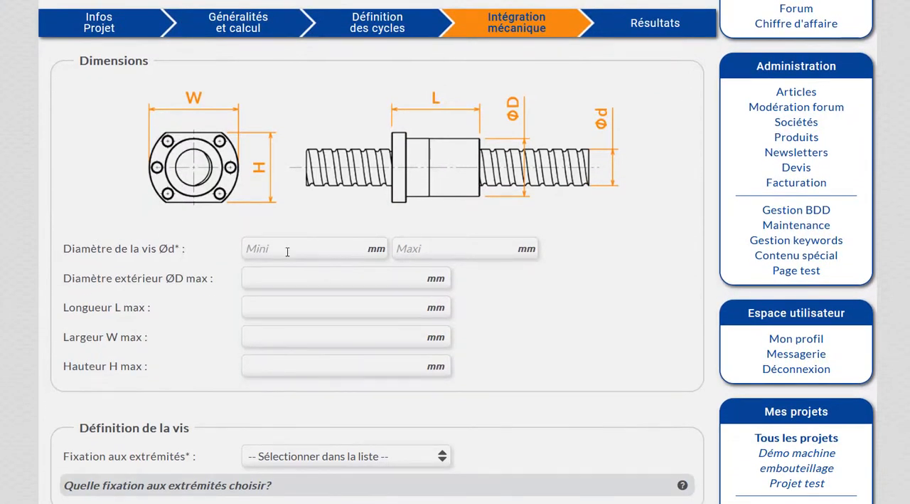
# Set the minimum screw diameter to 10 mm, the maximum outer diameter ØD to 80 mm and the maximum length L to 160 mm.
pyautogui.click(279, 253)
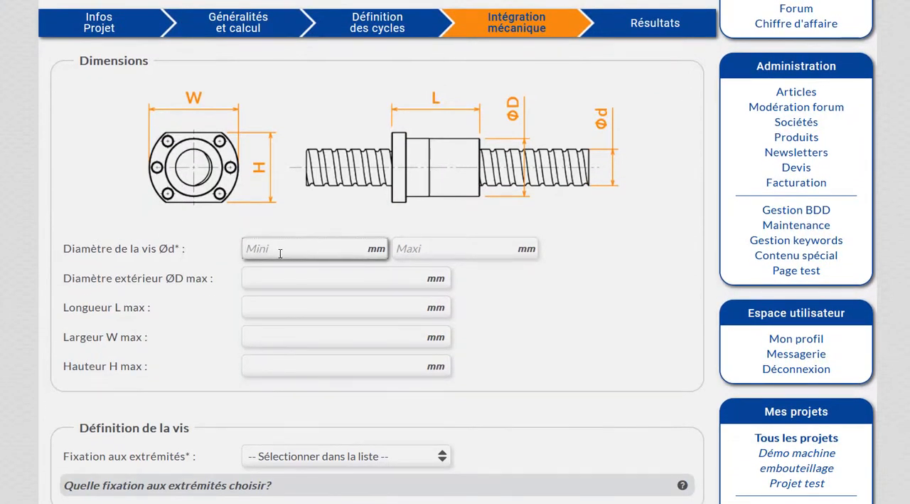
pyautogui.write('10')
pyautogui.click(375, 280)
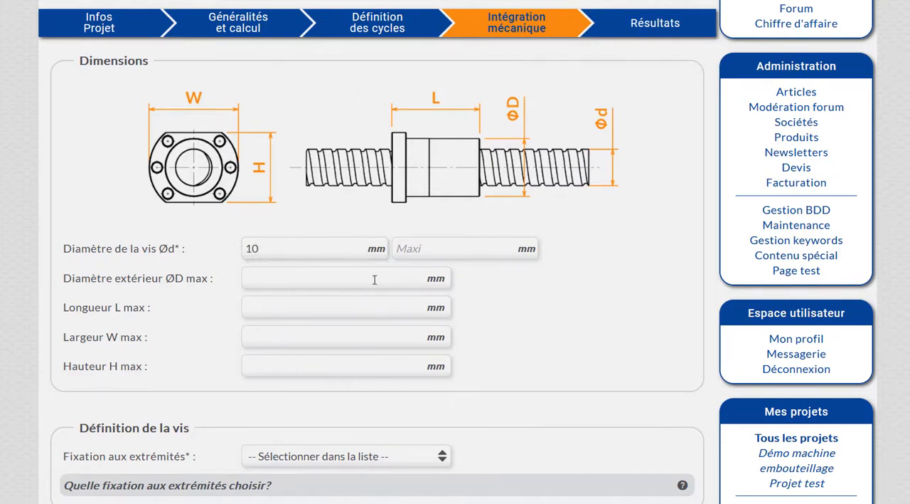
pyautogui.click(283, 278)
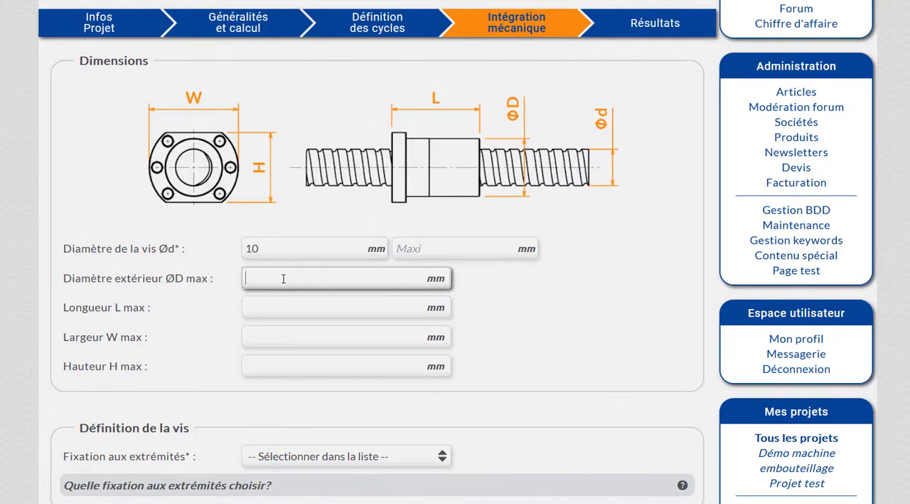
pyautogui.write('80')
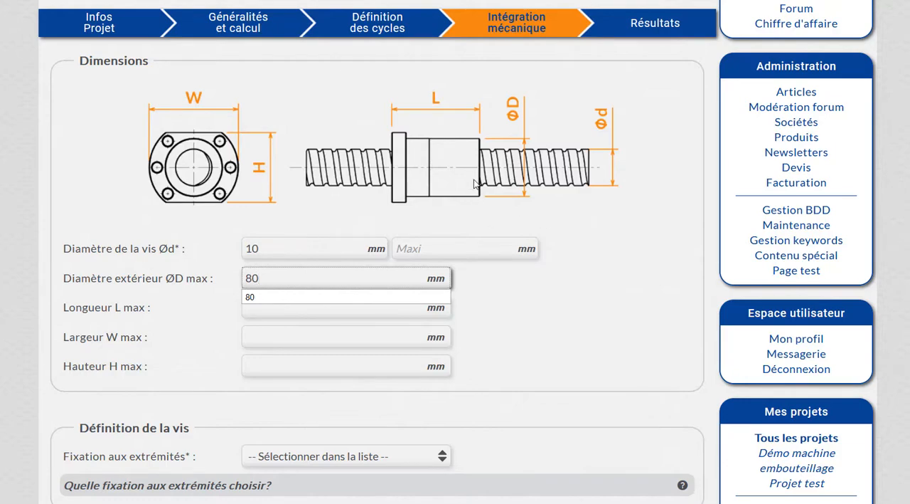
pyautogui.click(402, 260)
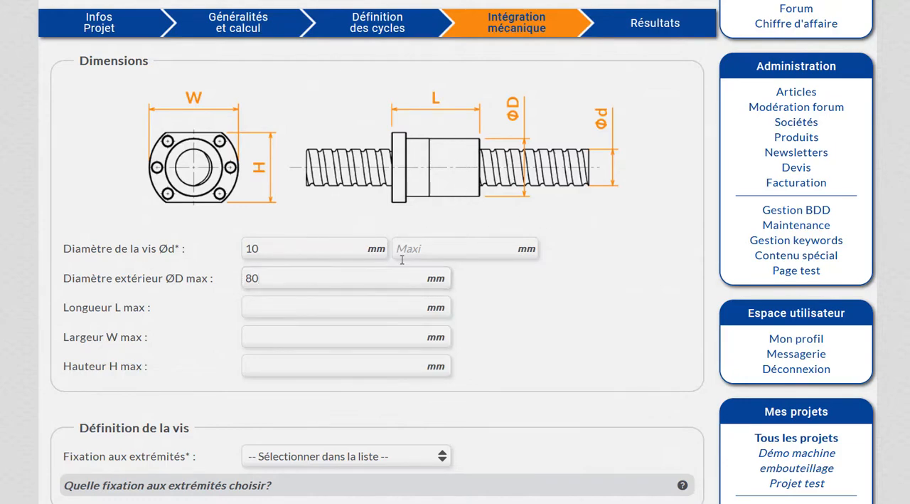
pyautogui.click(291, 310)
pyautogui.write('160')
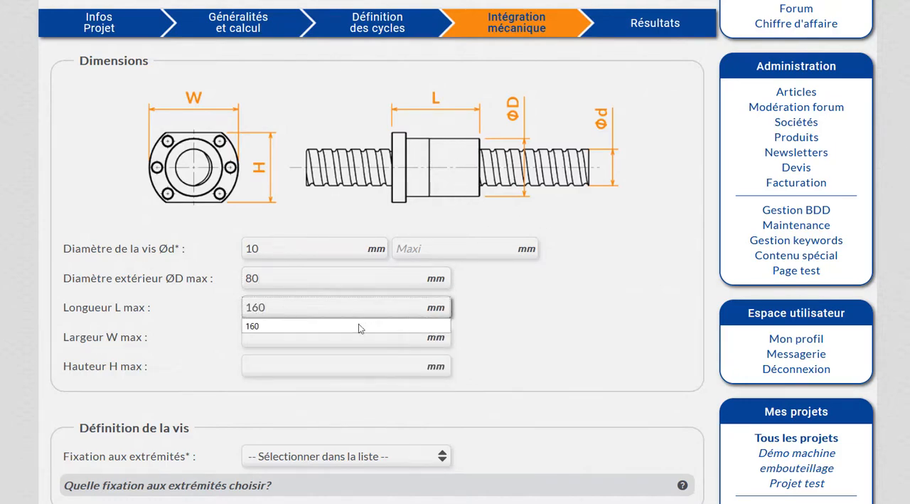
pyautogui.click(626, 347)
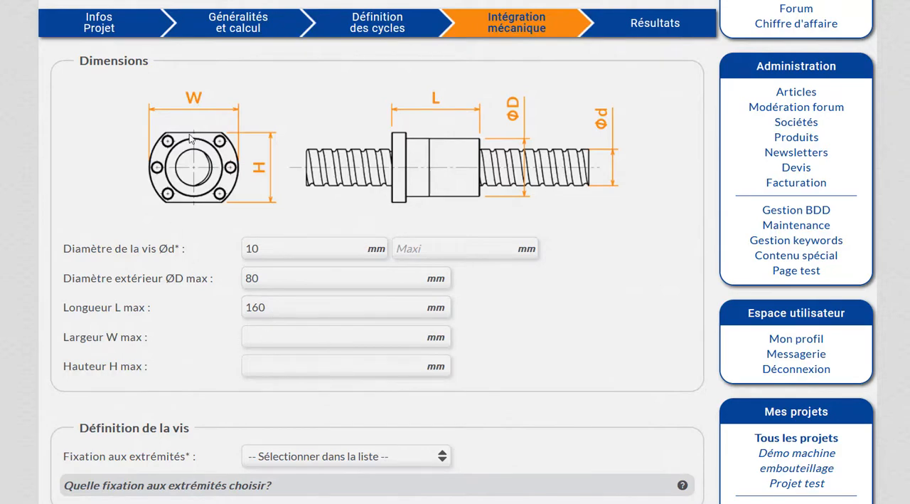
# Set the screw's end fixing to Fixe / glissant.
pyautogui.scroll(-3, 351, 311)
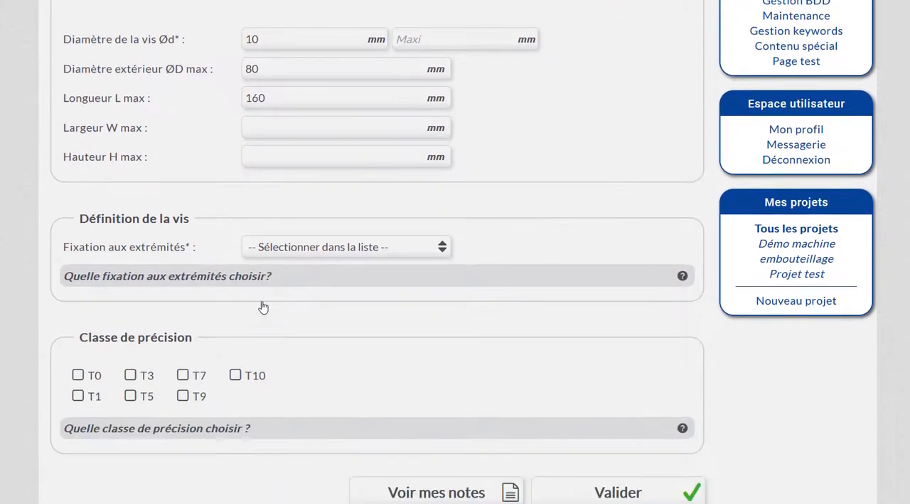
pyautogui.click(335, 237)
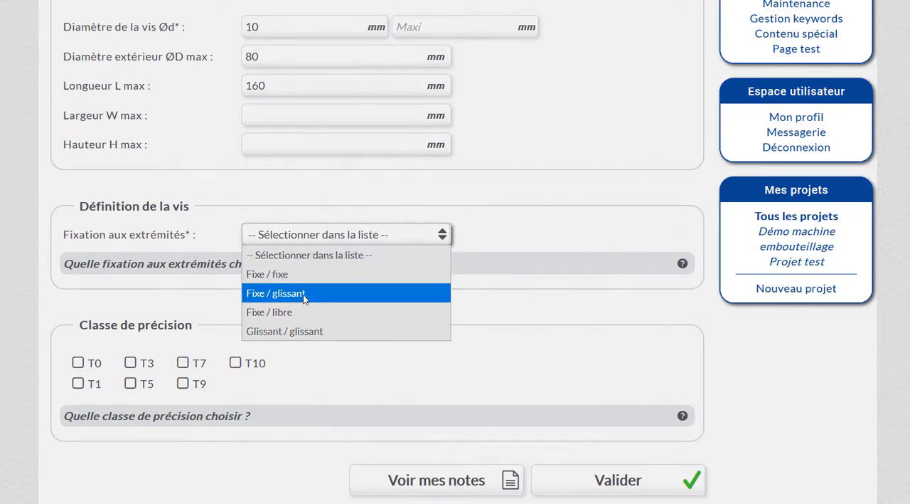
pyautogui.click(335, 300)
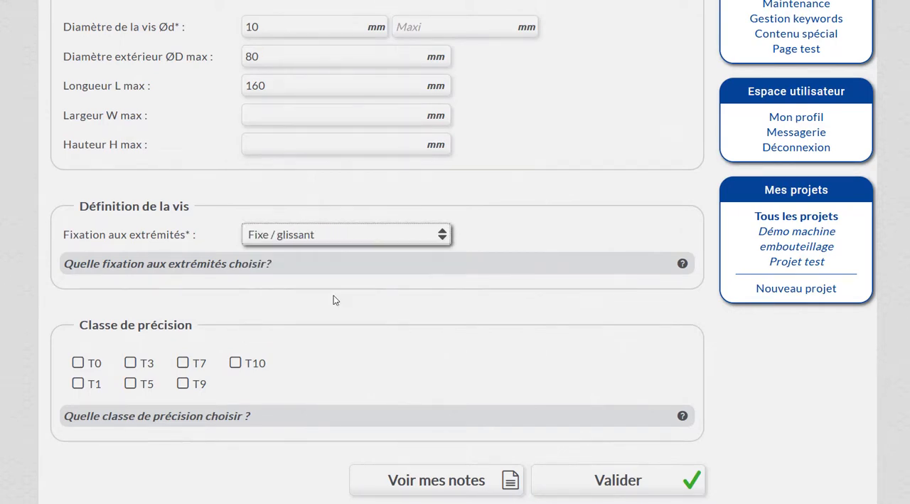
# Accept precision classes T5 and T7 and validate the mechanical integration data.
pyautogui.scroll(-2, 332, 296)
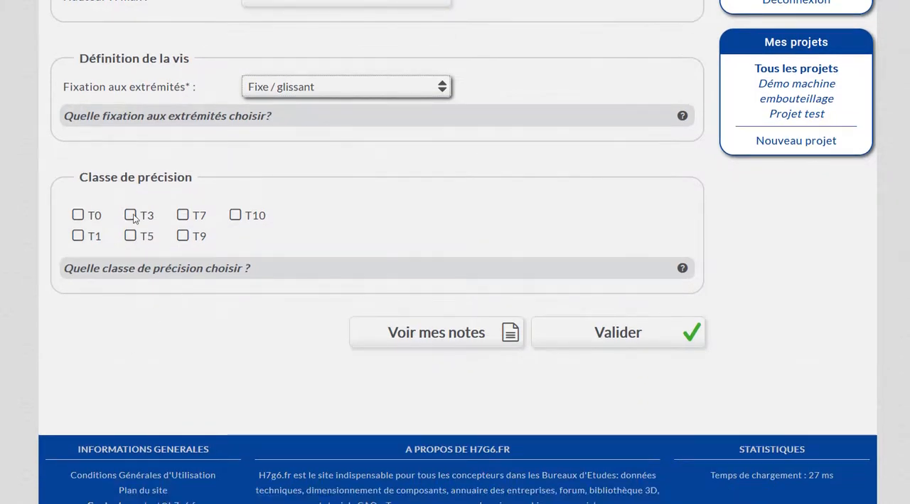
pyautogui.click(141, 235)
pyautogui.click(199, 220)
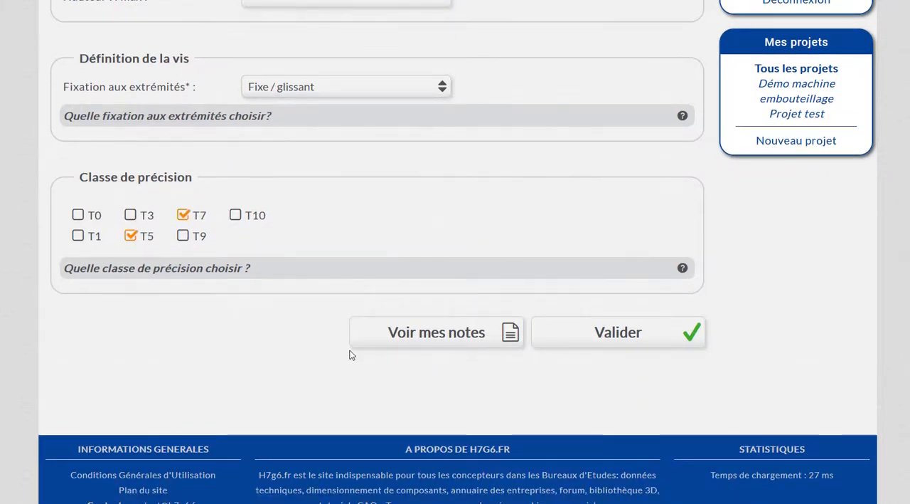
pyautogui.click(601, 343)
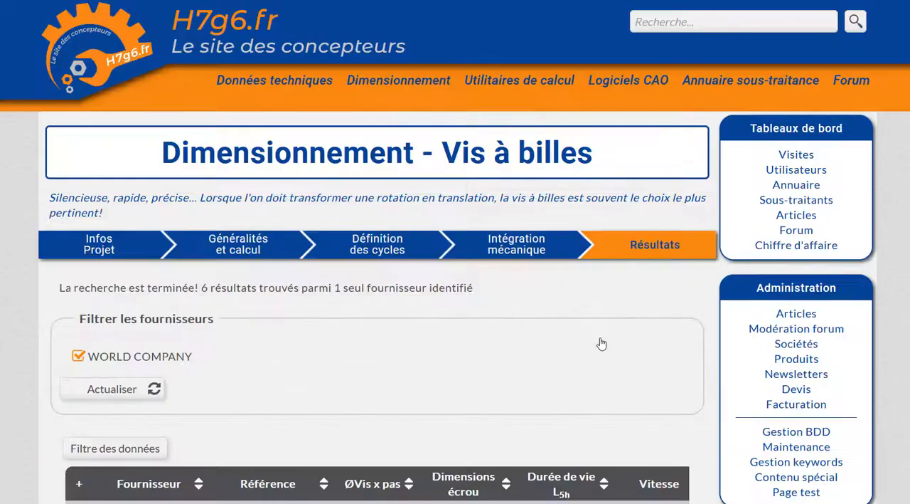
# Show the Classe de précision data in the results table and check the class of each proposed screw.
pyautogui.scroll(-1, 264, 319)
pyautogui.scroll(-3, 263, 319)
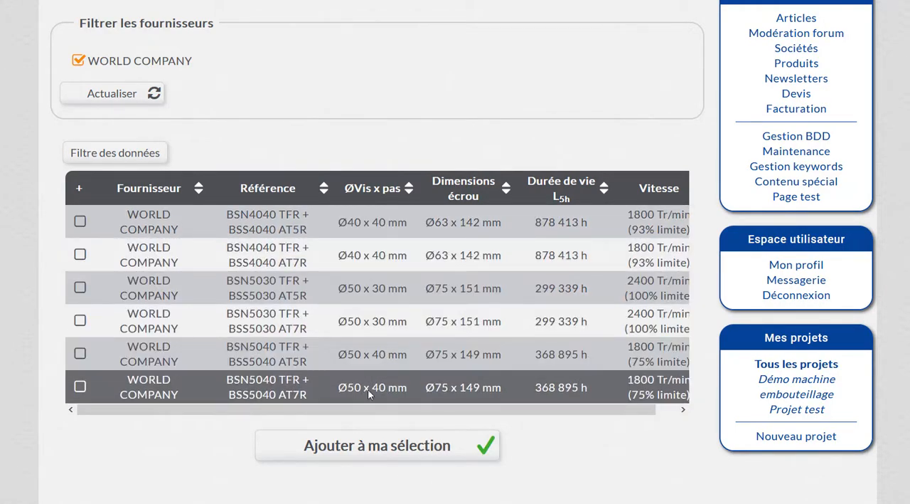
pyautogui.click(142, 152)
pyautogui.scroll(-3, 440, 340)
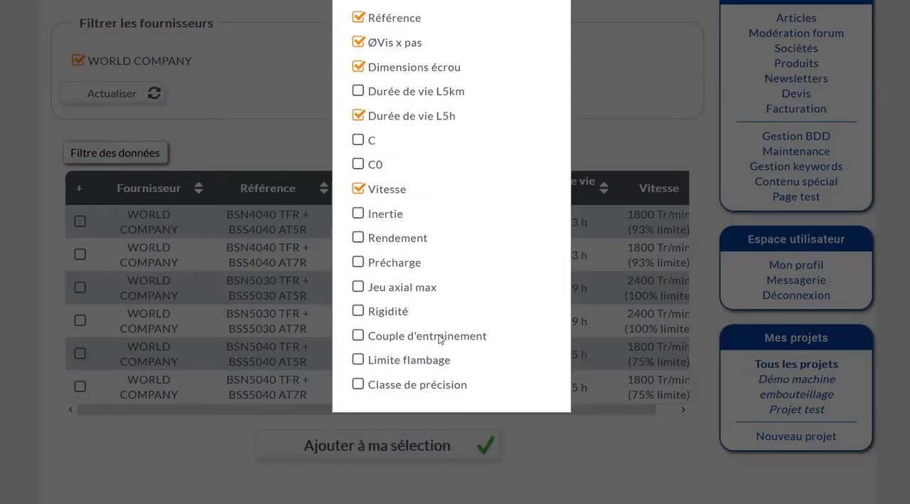
pyautogui.click(402, 385)
pyautogui.click(612, 162)
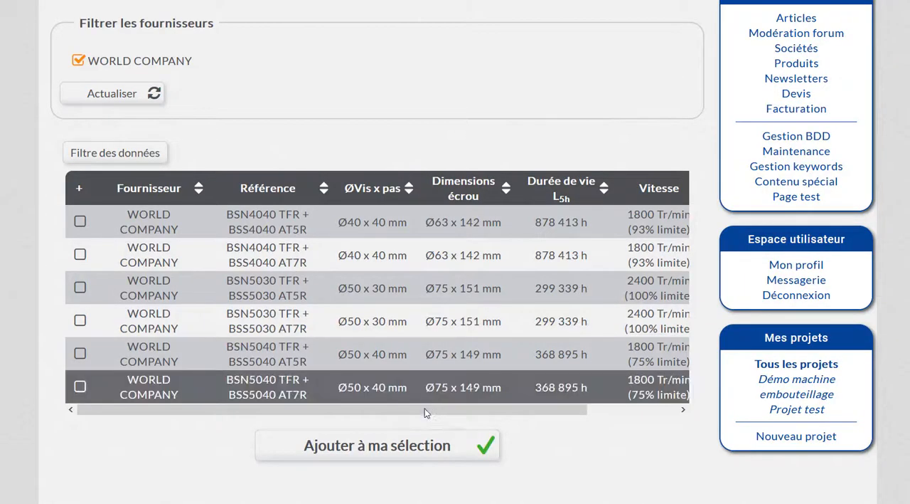
pyautogui.moveTo(427, 409); pyautogui.dragTo(518, 410)
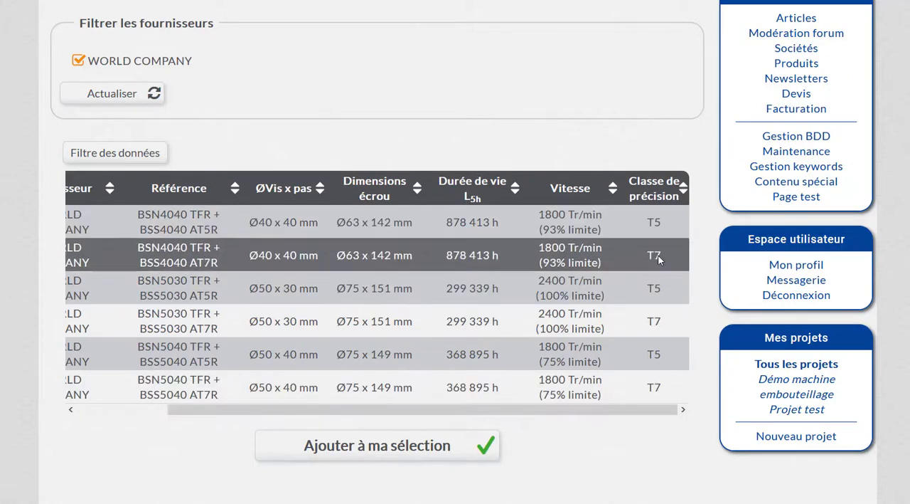
# Return to the mechanical integration stage, remove precision class T7 so only T5 is kept, and validate again.
pyautogui.scroll(3, 348, 168)
pyautogui.click(528, 108)
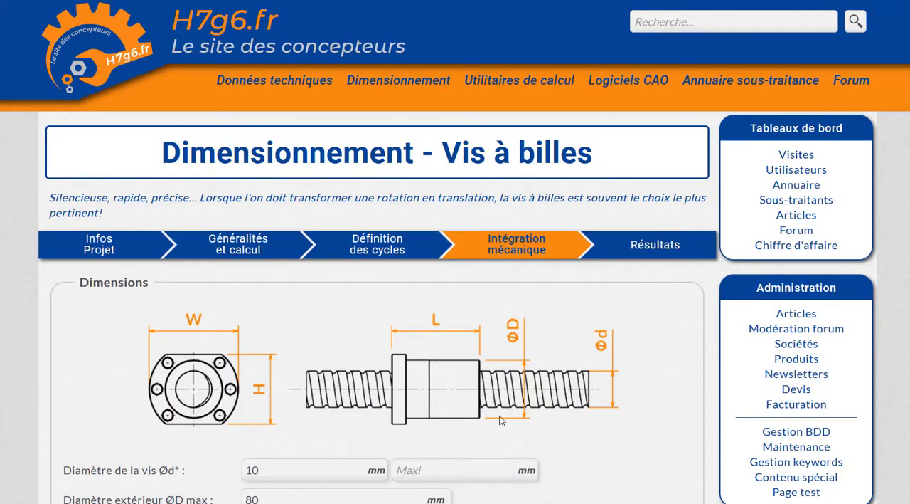
pyautogui.scroll(-10, 357, 370)
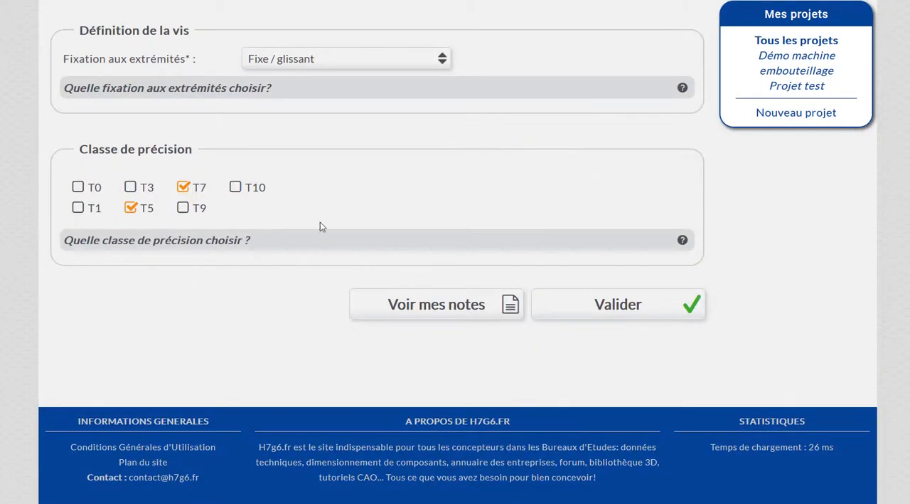
pyautogui.click(196, 188)
pyautogui.click(620, 306)
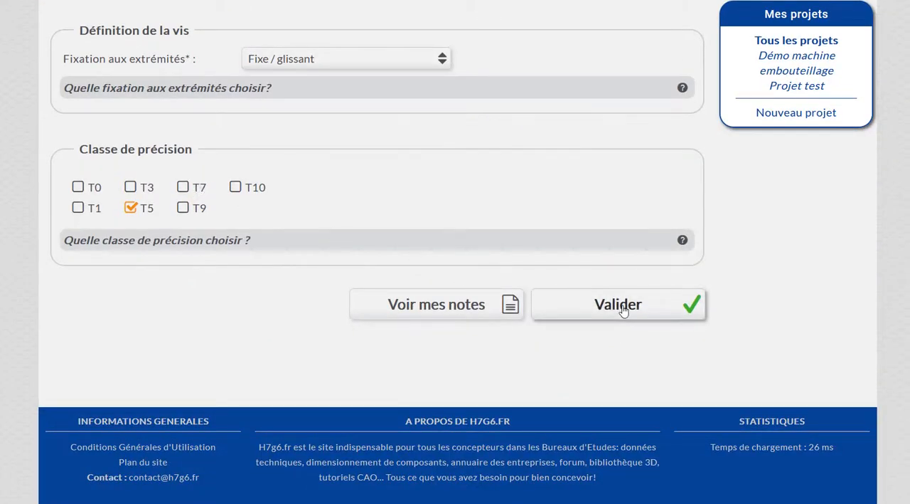
# Select the references BSN4040 TFR + BSS4040 AT5R and BSN5040 TFR + BSS5040 AT5R in the results.
pyautogui.scroll(-5, 349, 284)
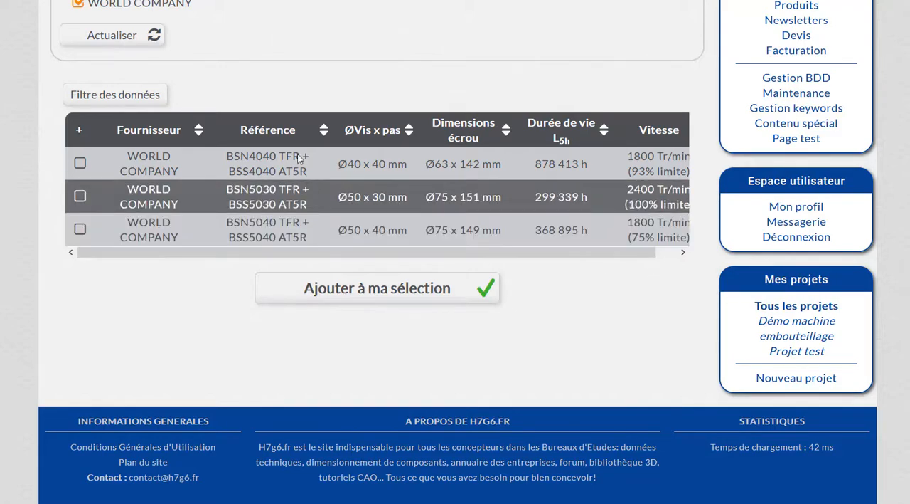
pyautogui.click(276, 156)
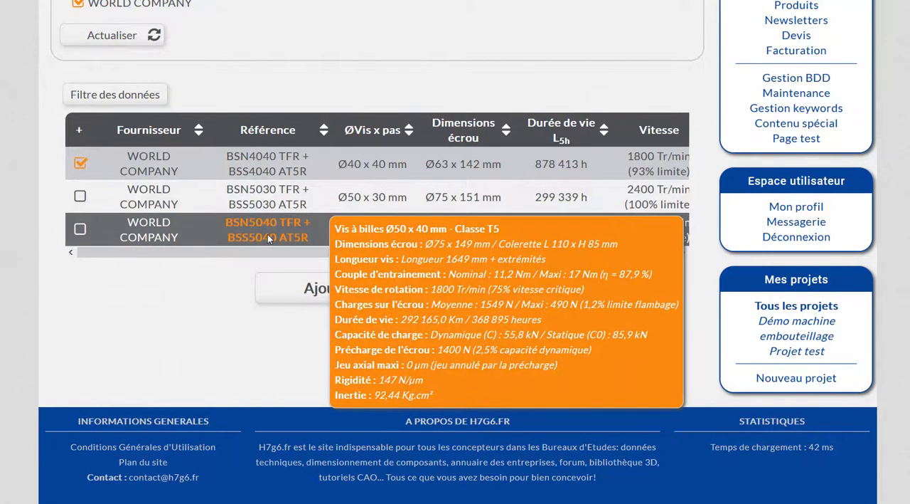
pyautogui.click(267, 234)
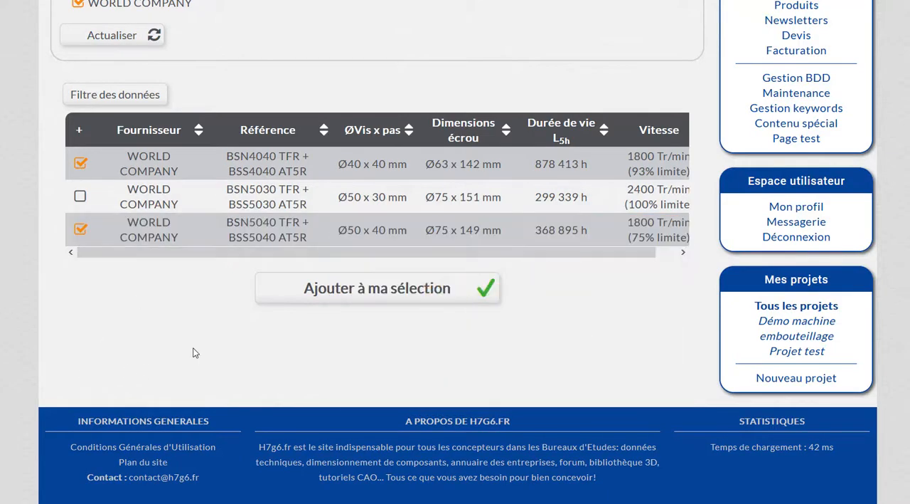
# Show the Inertie and Couple d'entrainement data in the results table and compare the screws on them.
pyautogui.click(122, 95)
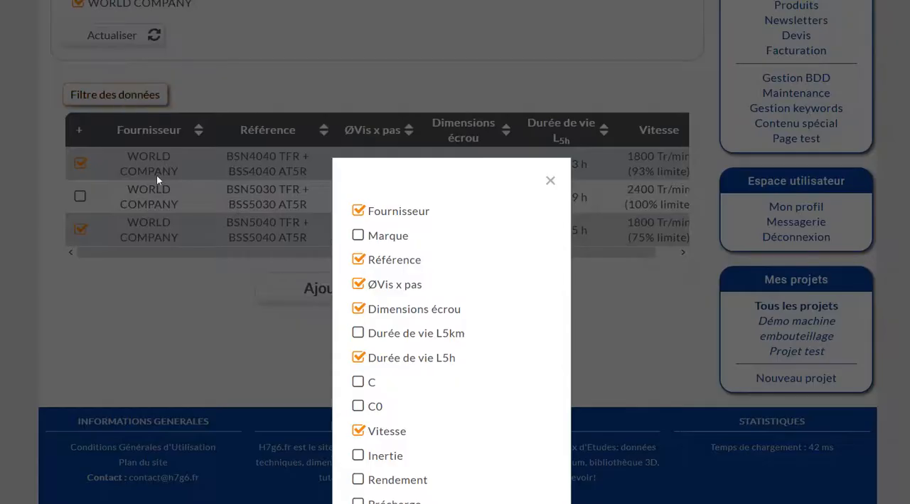
pyautogui.scroll(-1, 444, 320)
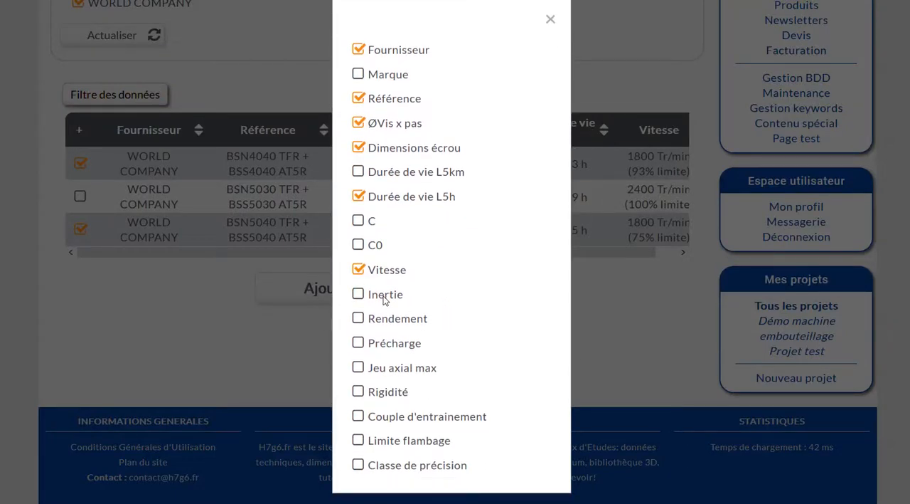
pyautogui.click(383, 298)
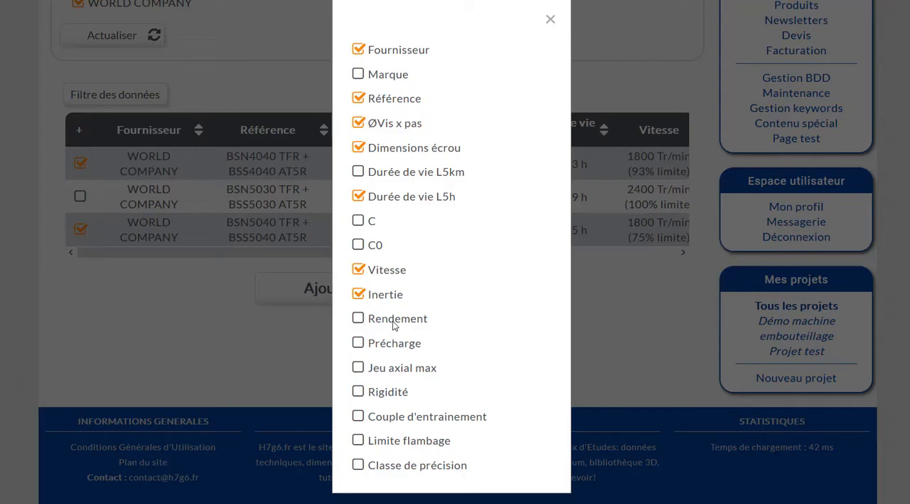
pyautogui.click(412, 421)
pyautogui.click(605, 370)
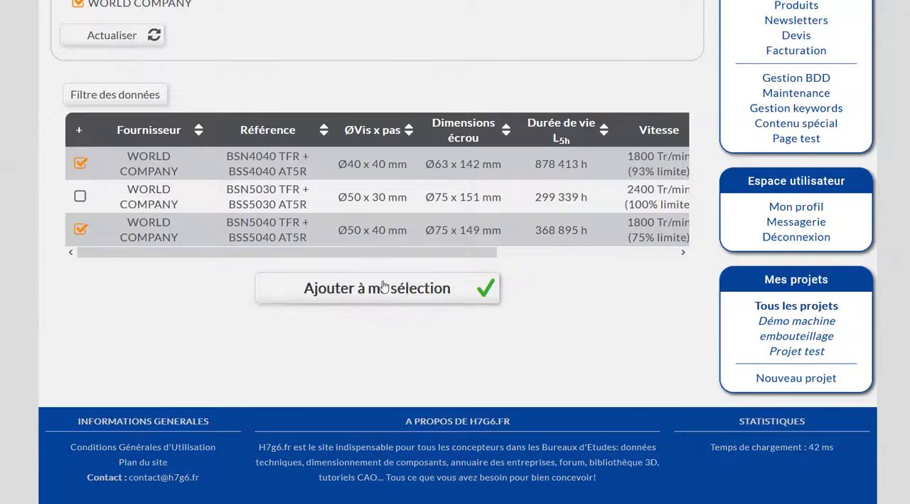
pyautogui.moveTo(415, 250); pyautogui.dragTo(634, 260)
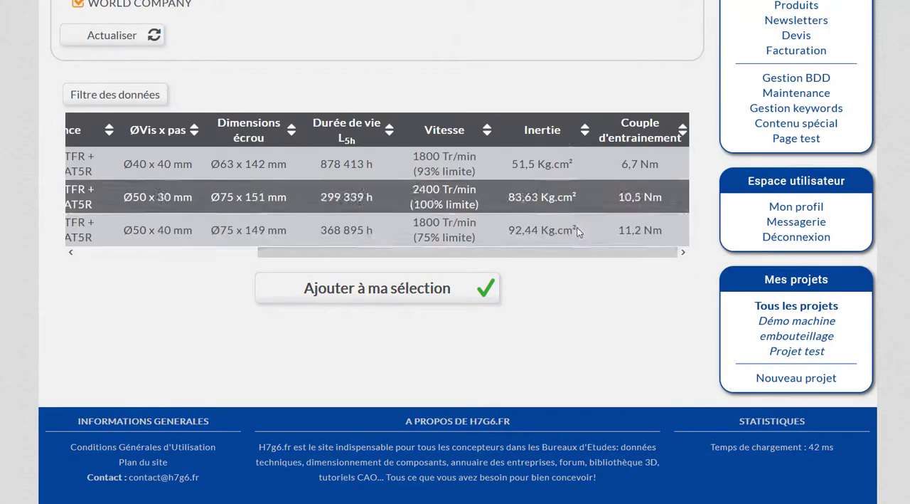
pyautogui.moveTo(532, 255); pyautogui.dragTo(304, 273)
# Add the chosen screws to the project selection and expand the component Entrainement système contrôle remplissage.
pyautogui.moveTo(273, 191)
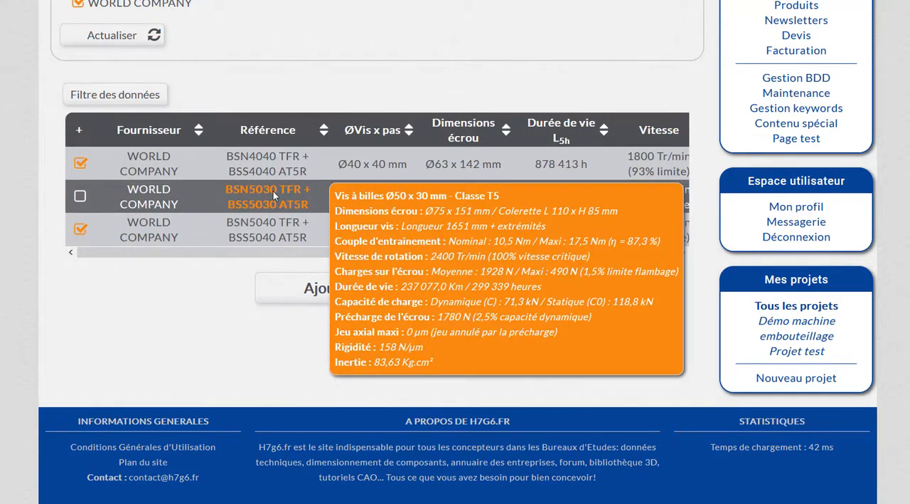
pyautogui.click(384, 299)
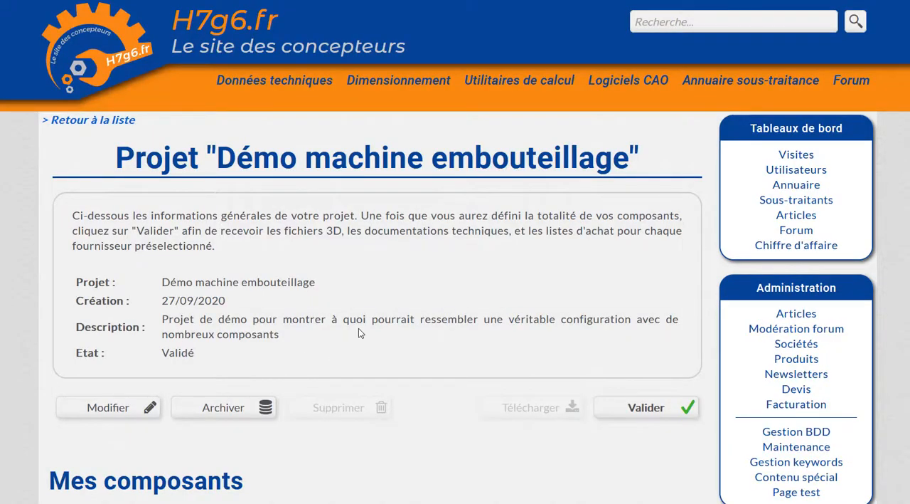
pyautogui.scroll(-3, 359, 328)
pyautogui.scroll(-3, 358, 328)
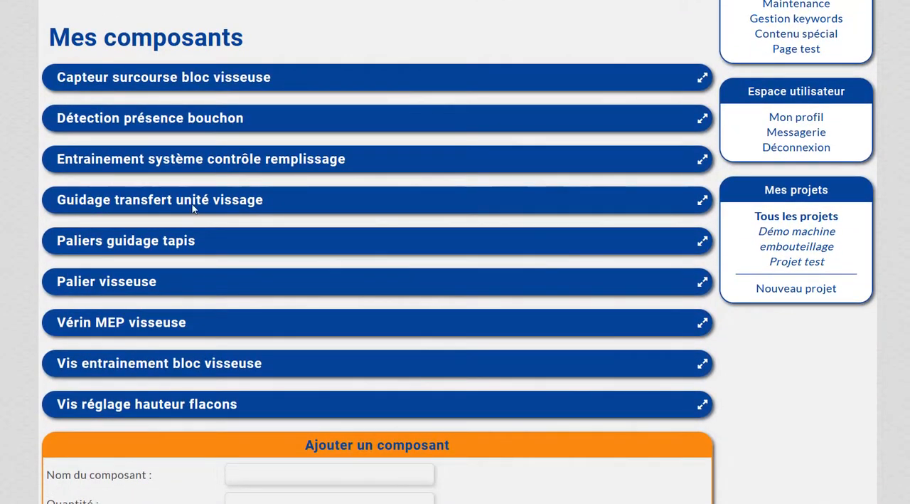
pyautogui.click(190, 159)
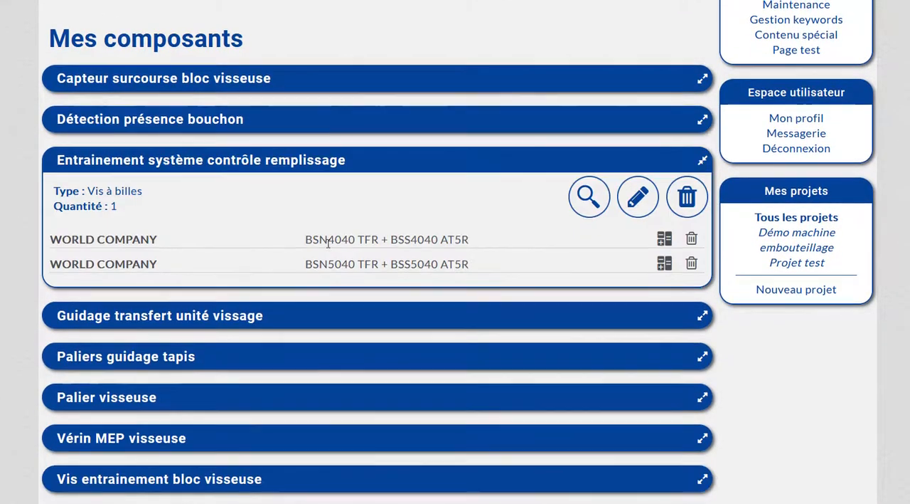
# Validate the Démo machine embouteillage project.
pyautogui.scroll(1, 398, 306)
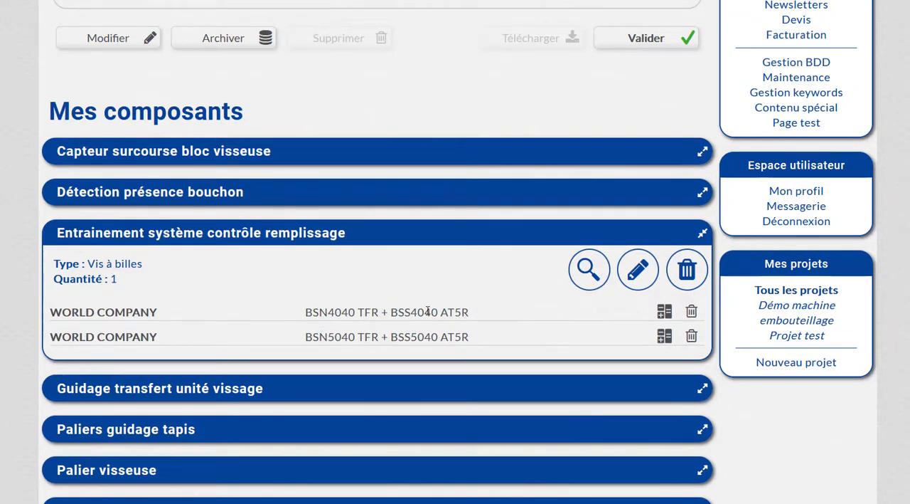
pyautogui.scroll(2, 429, 312)
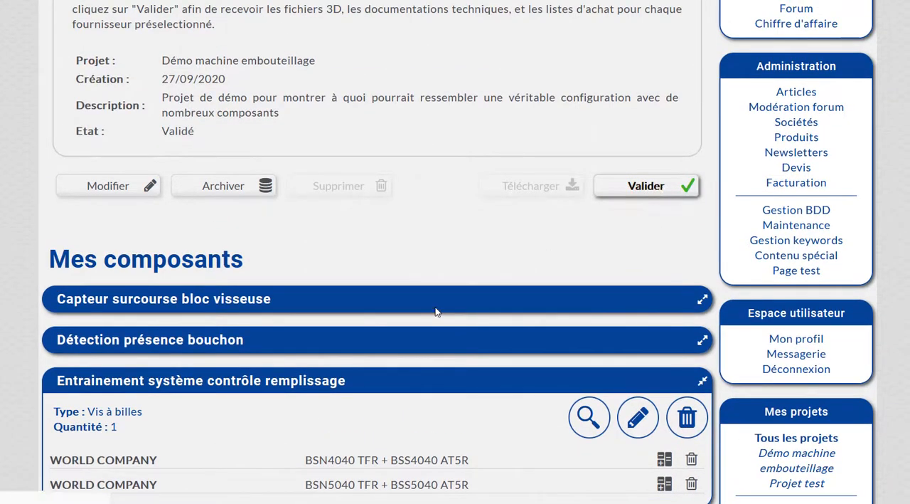
pyautogui.hotkey('alt', 'Left')
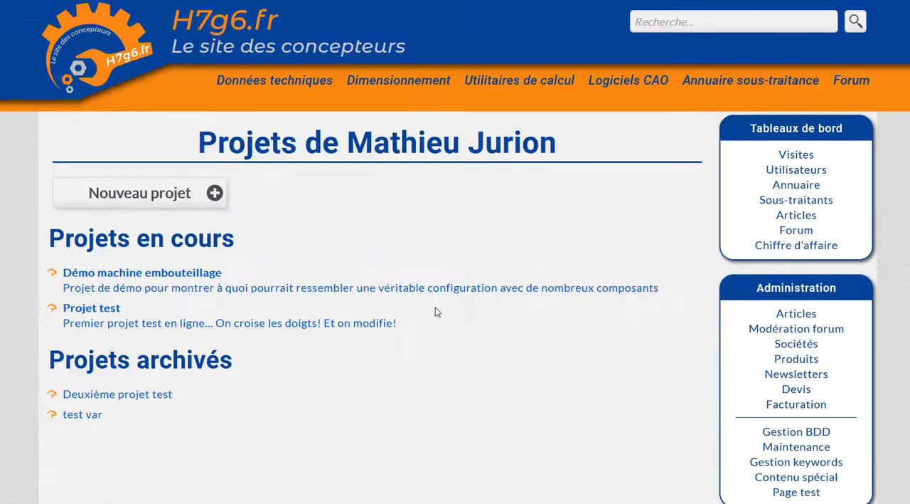
# Reopen the Démo machine embouteillage project and download its zip archive.
pyautogui.click(146, 278)
pyautogui.click(510, 406)
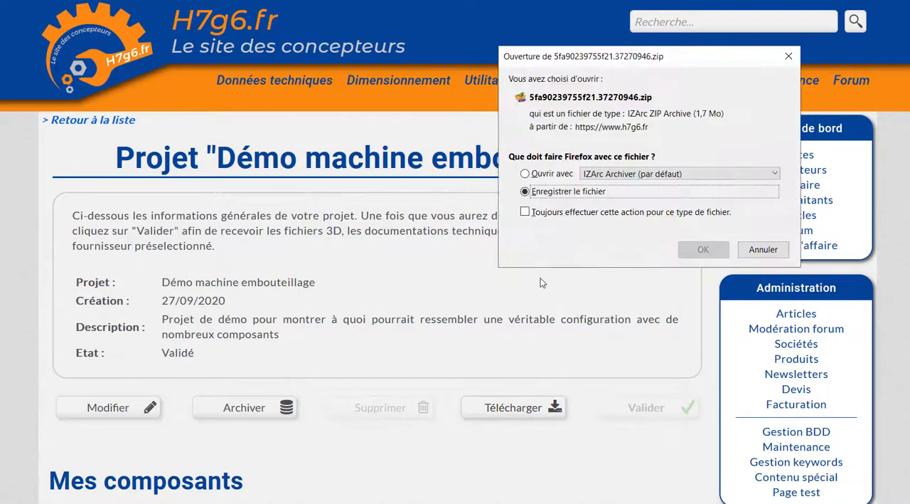
pyautogui.click(703, 249)
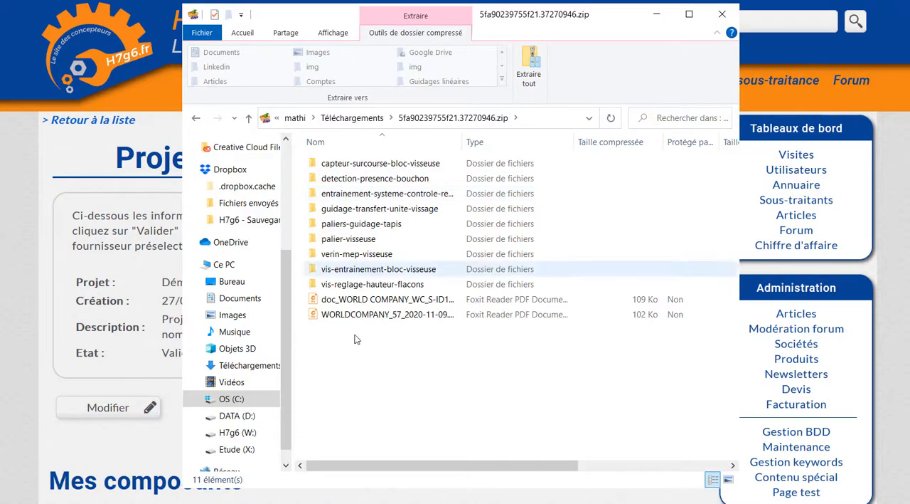
# Look through the downloaded archive and open the first calculation note in the entrainement-systeme-controle-remplissage folder.
pyautogui.click(355, 306)
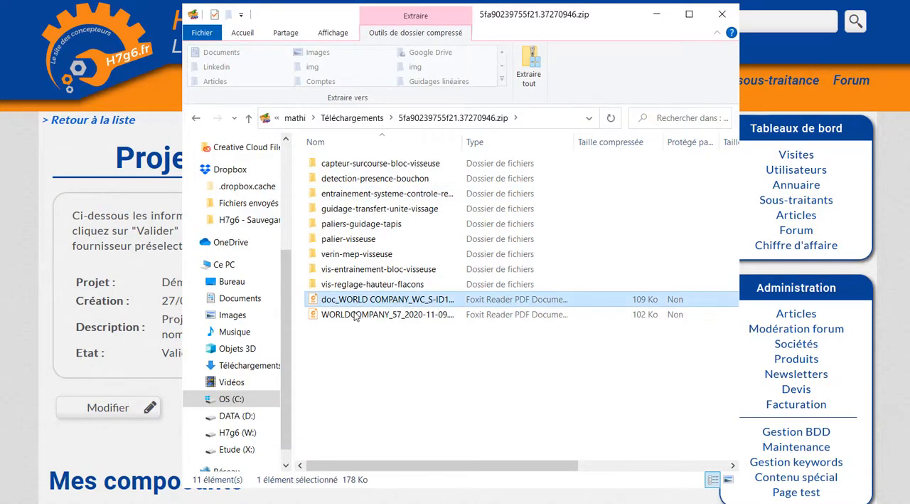
pyautogui.click(356, 315)
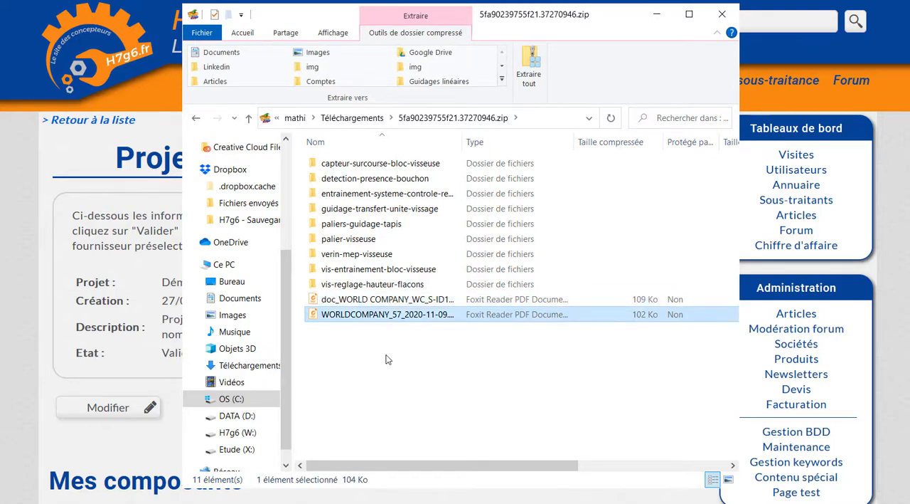
pyautogui.doubleClick(363, 194)
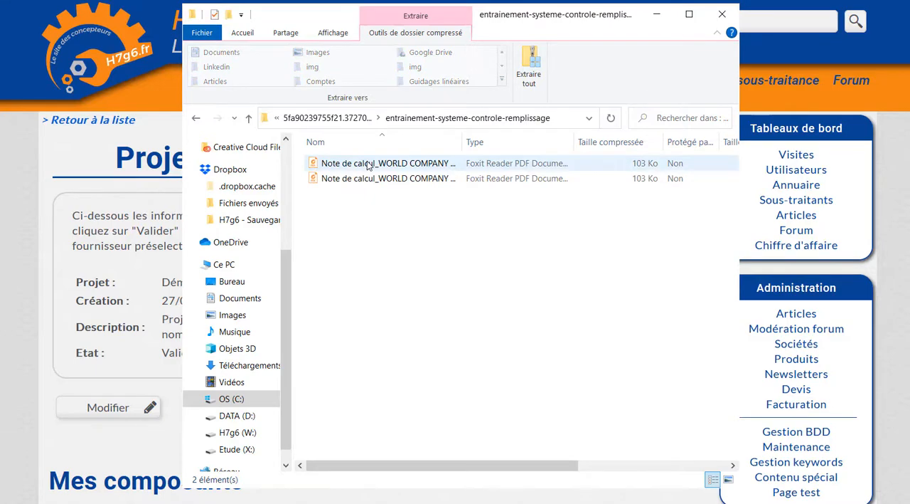
pyautogui.click(368, 165)
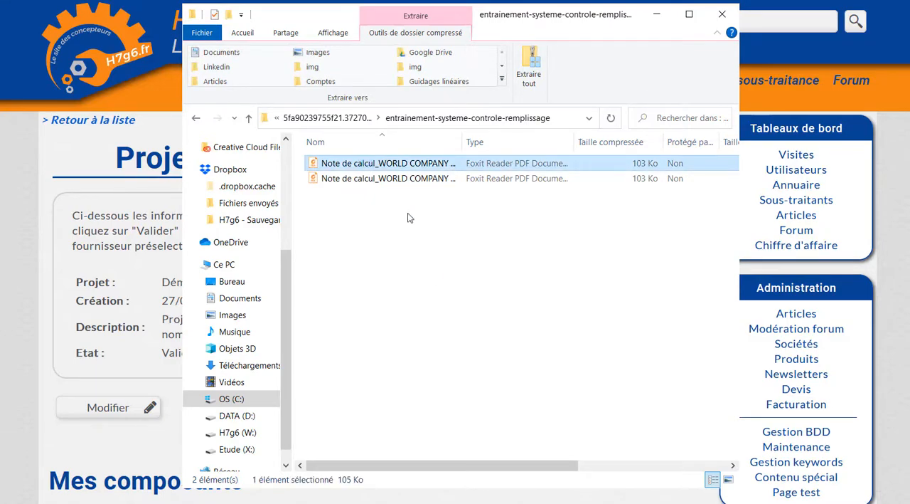
pyautogui.press('Return')
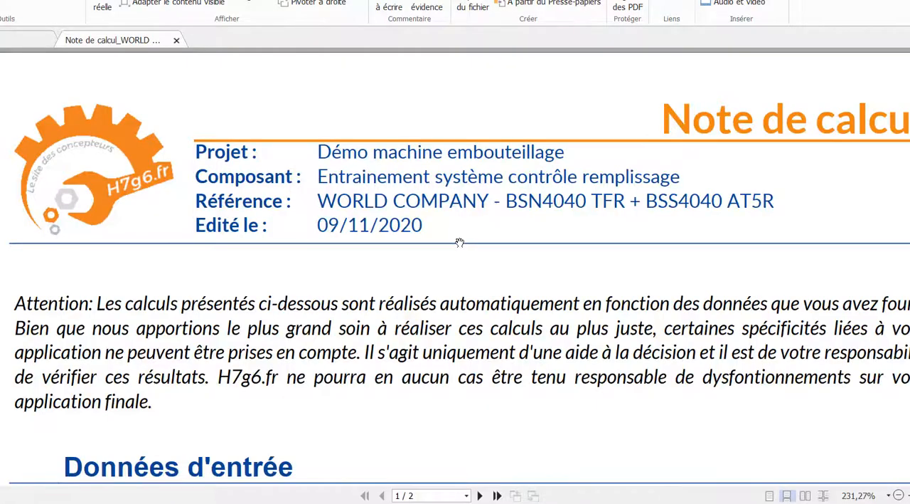
# Read the input data, cycle definition and results in the ball screw's calculation note.
pyautogui.keyDown('ctrl'); pyautogui.scroll(-3, 469, 224); pyautogui.keyUp('ctrl')
pyautogui.scroll(-3, 416, 211)
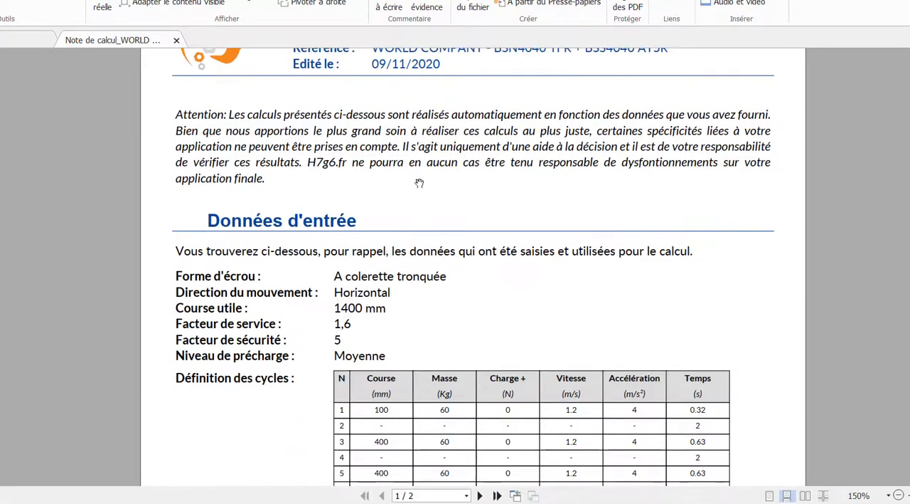
pyautogui.scroll(-2, 421, 370)
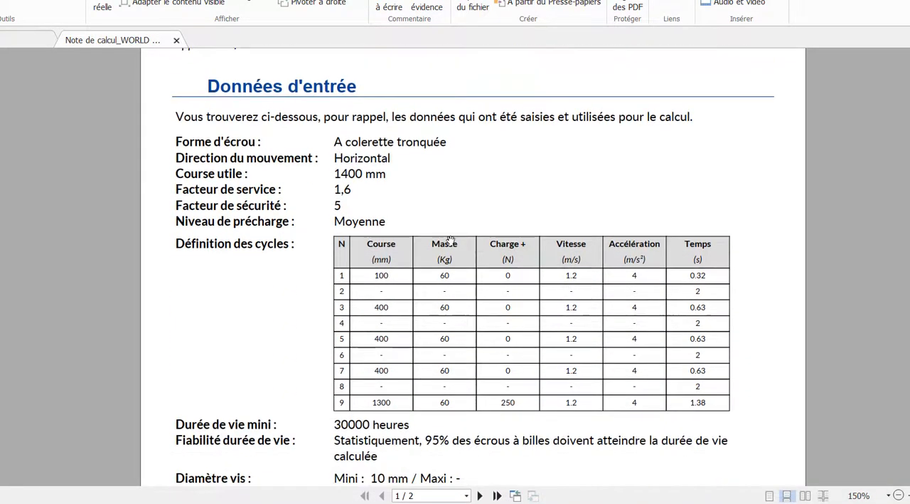
pyautogui.scroll(-1, 427, 356)
pyautogui.scroll(-5, 437, 323)
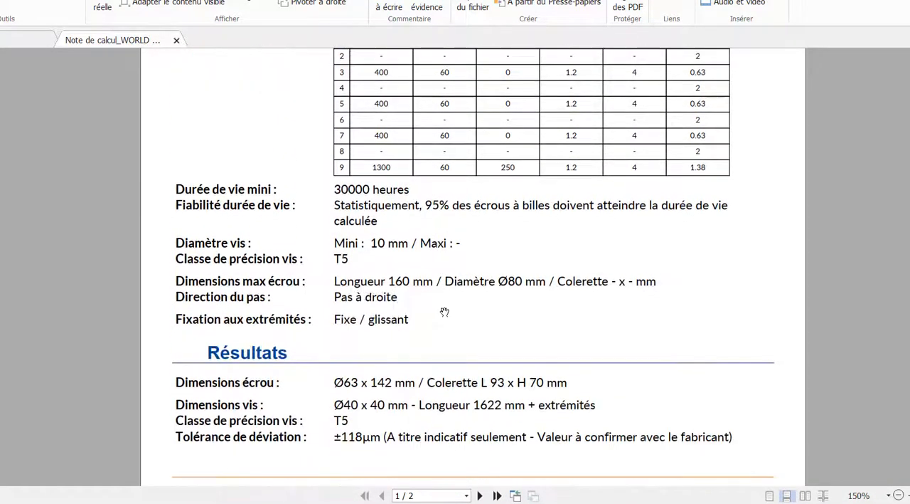